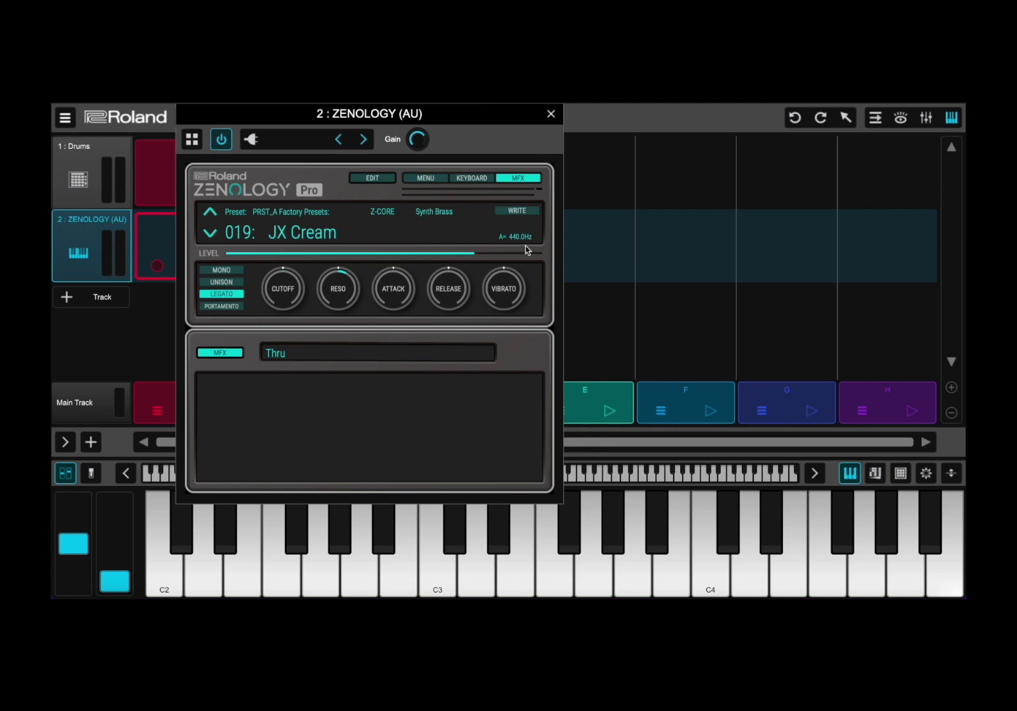
Switch the MFX button off to close the Thru effects panel under JX Cream
click(518, 179)
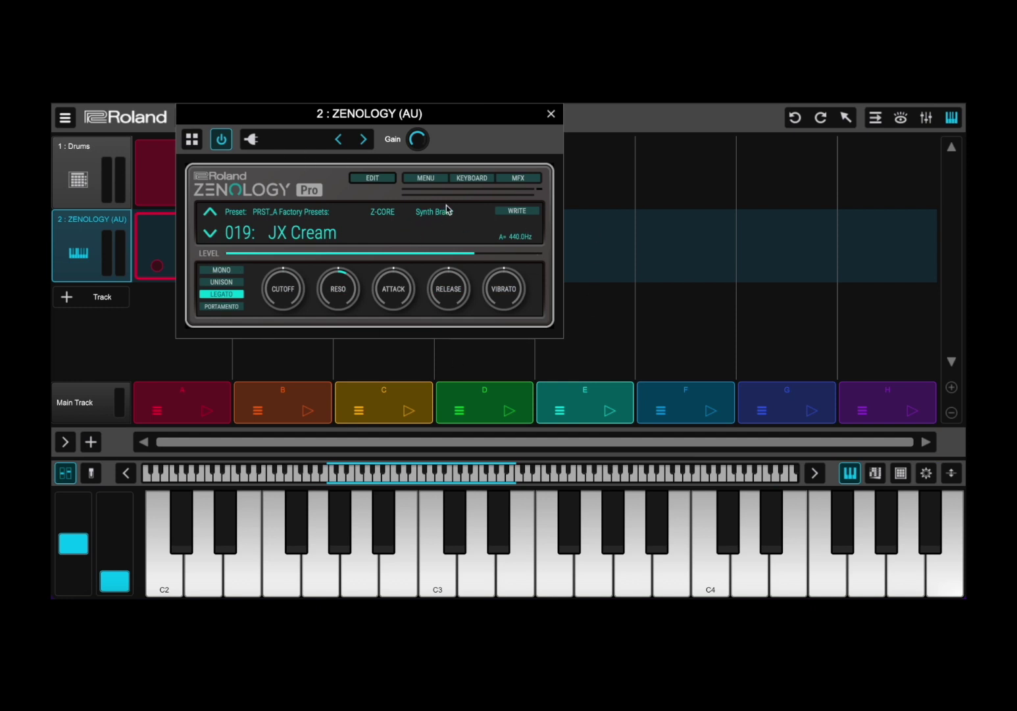
Set the plugin zoom to 210% from the MENU and move the window left and down
click(429, 179)
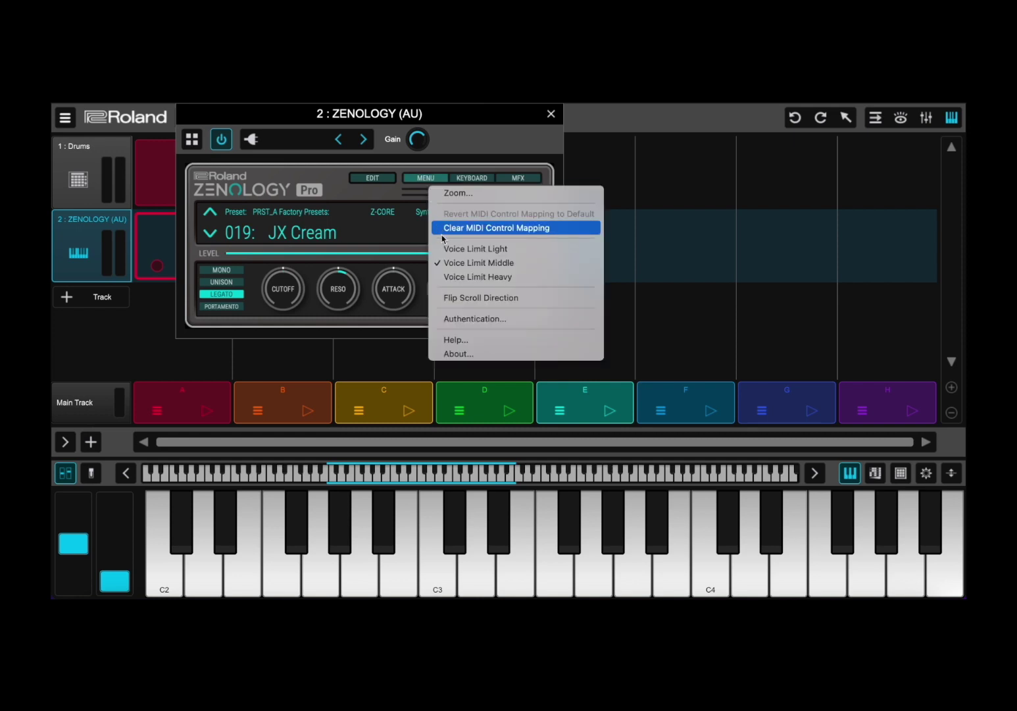
click(463, 194)
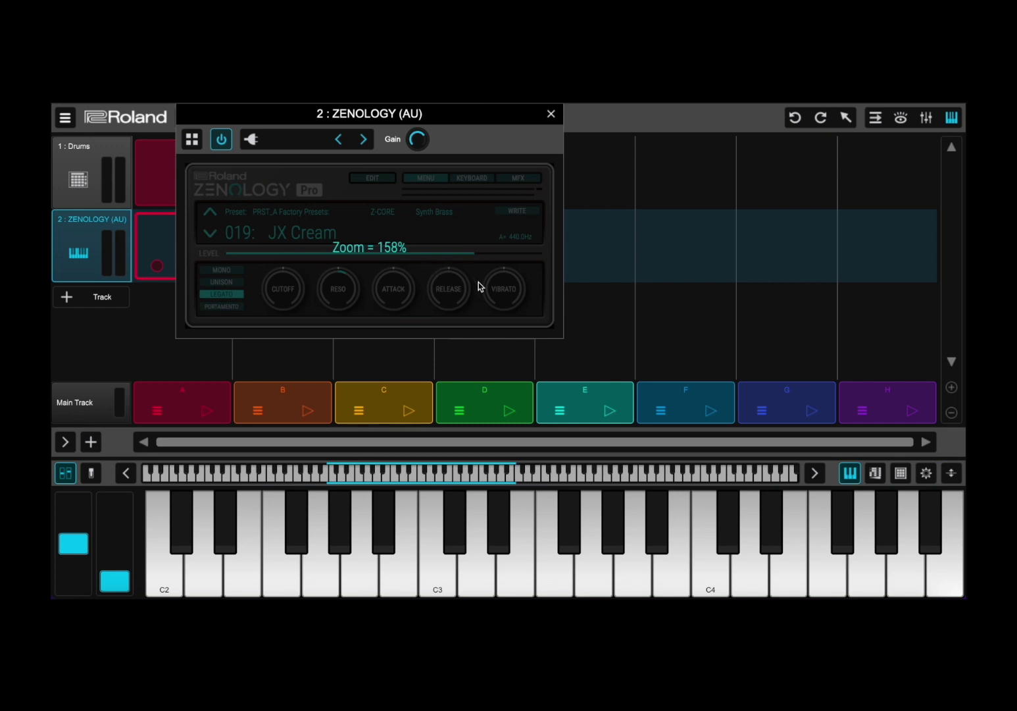
drag(477, 286, 567, 366)
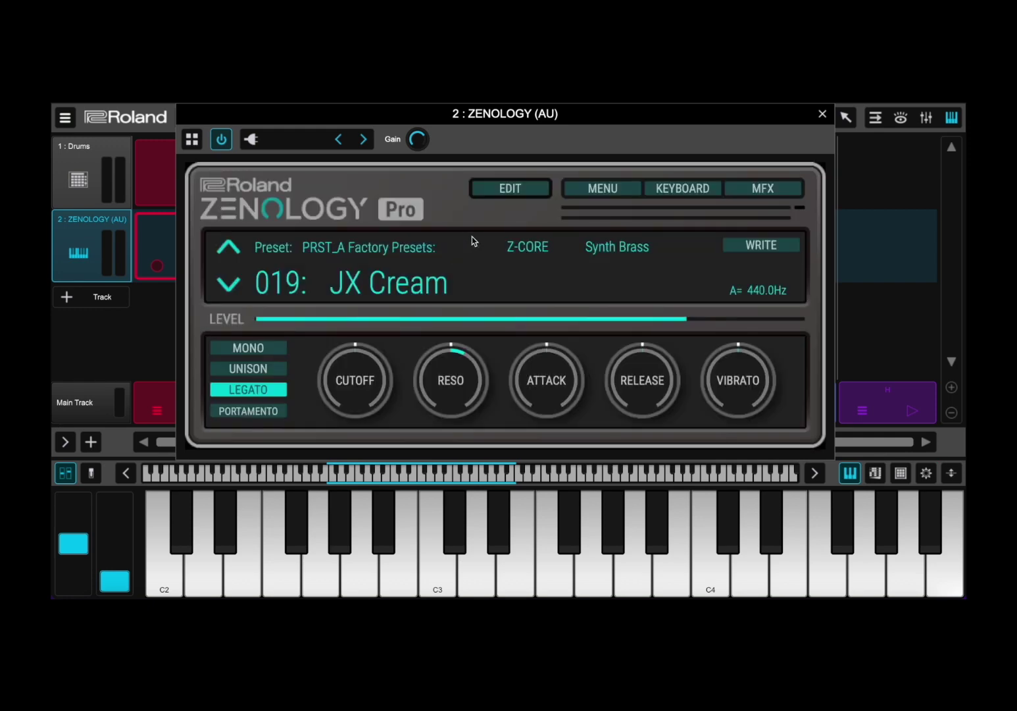
drag(564, 120, 495, 140)
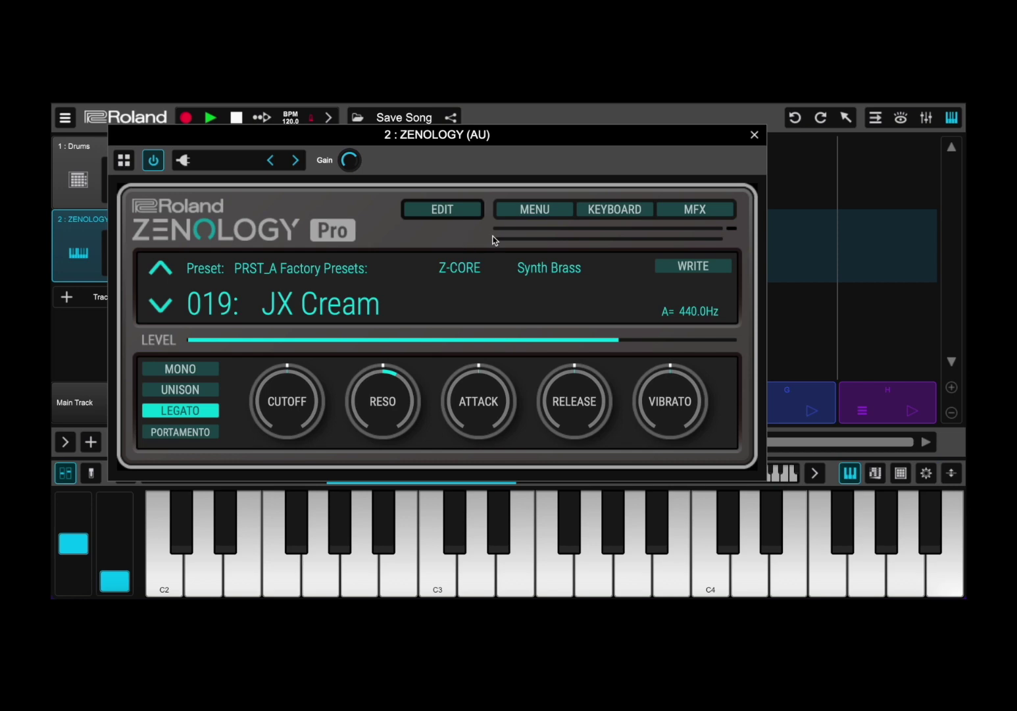
click(539, 210)
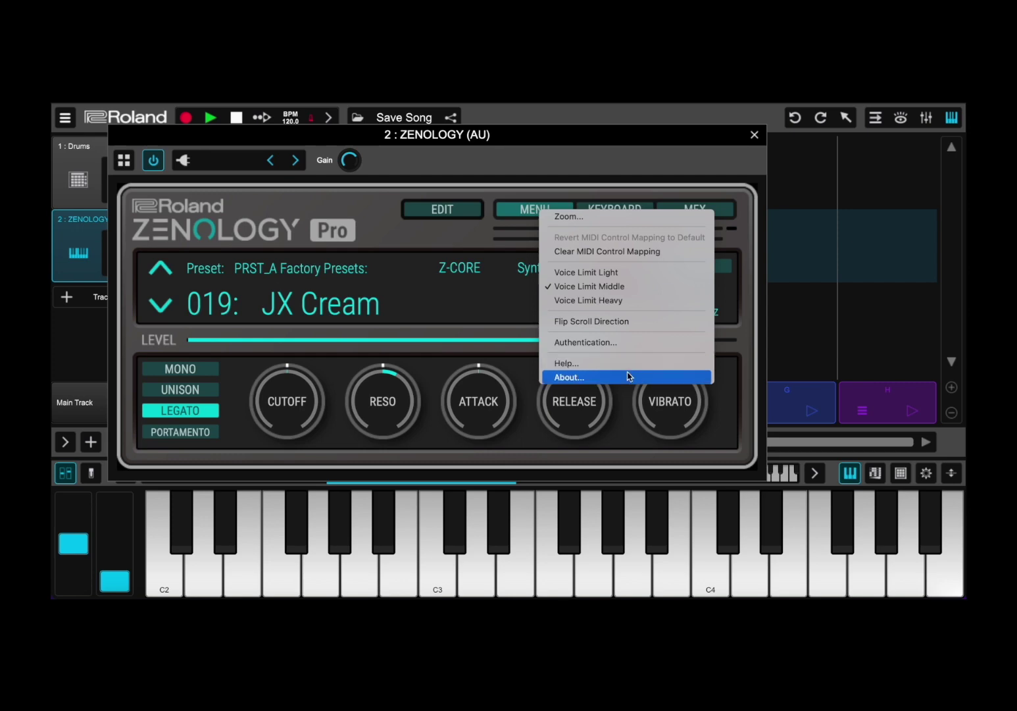
click(444, 247)
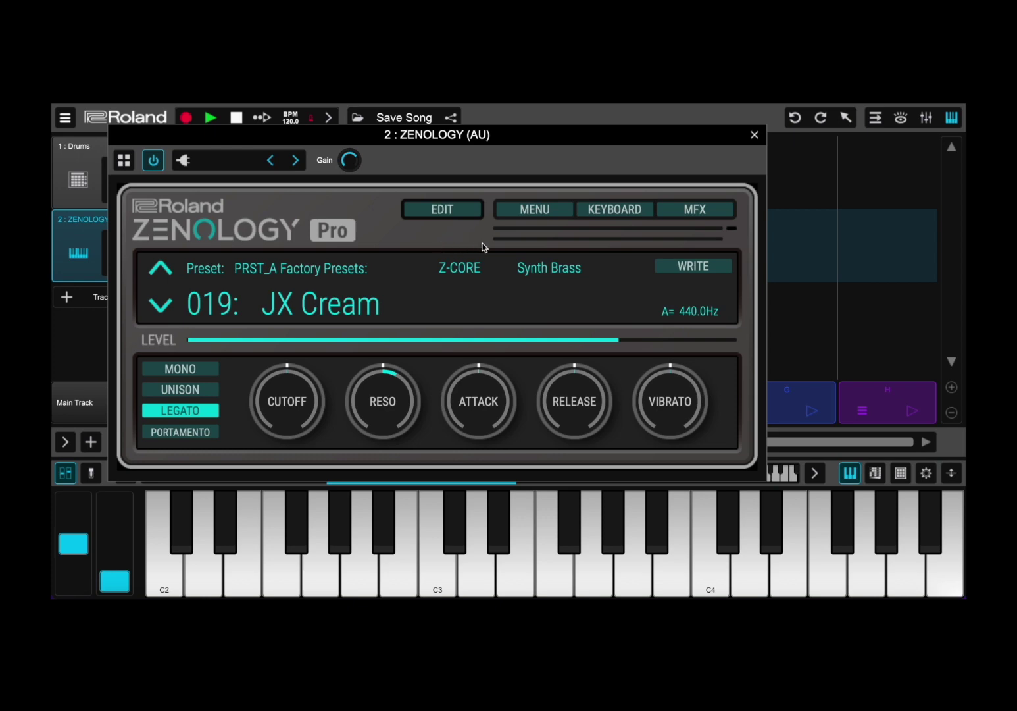
Show the on-screen keyboard, play a note to hear JX Cream, then hide it
click(637, 214)
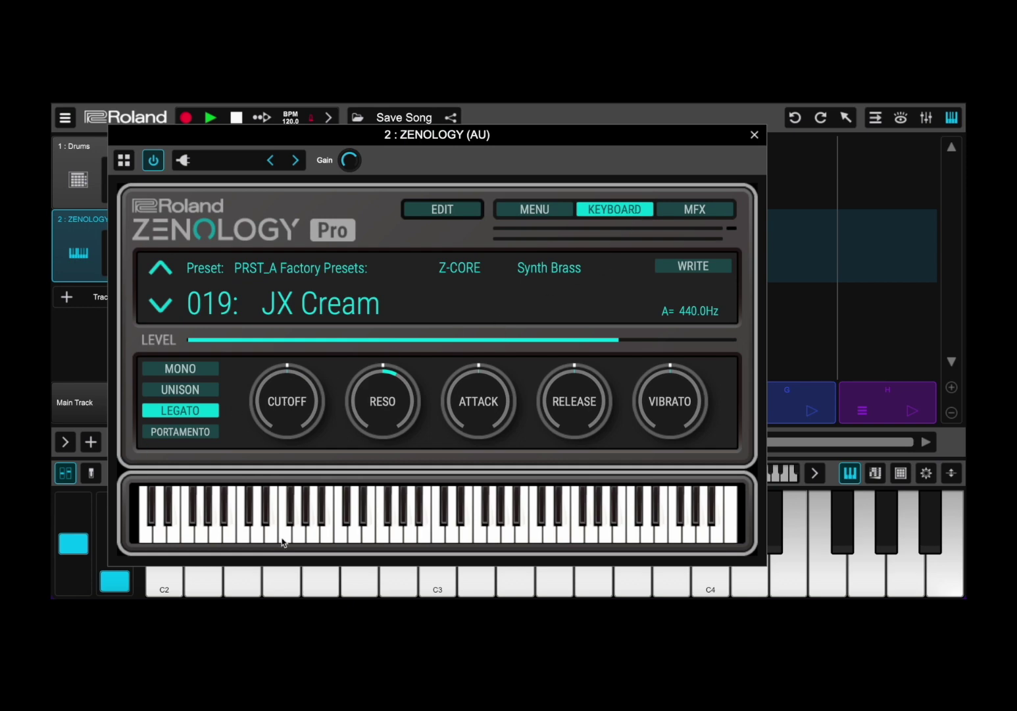
click(391, 518)
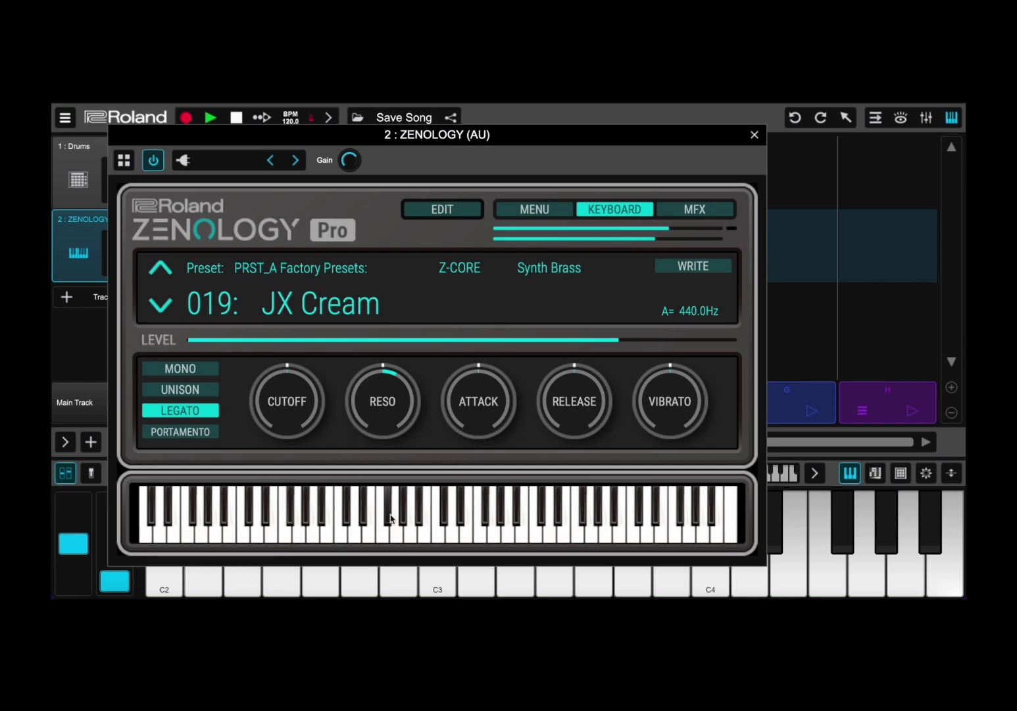
click(626, 211)
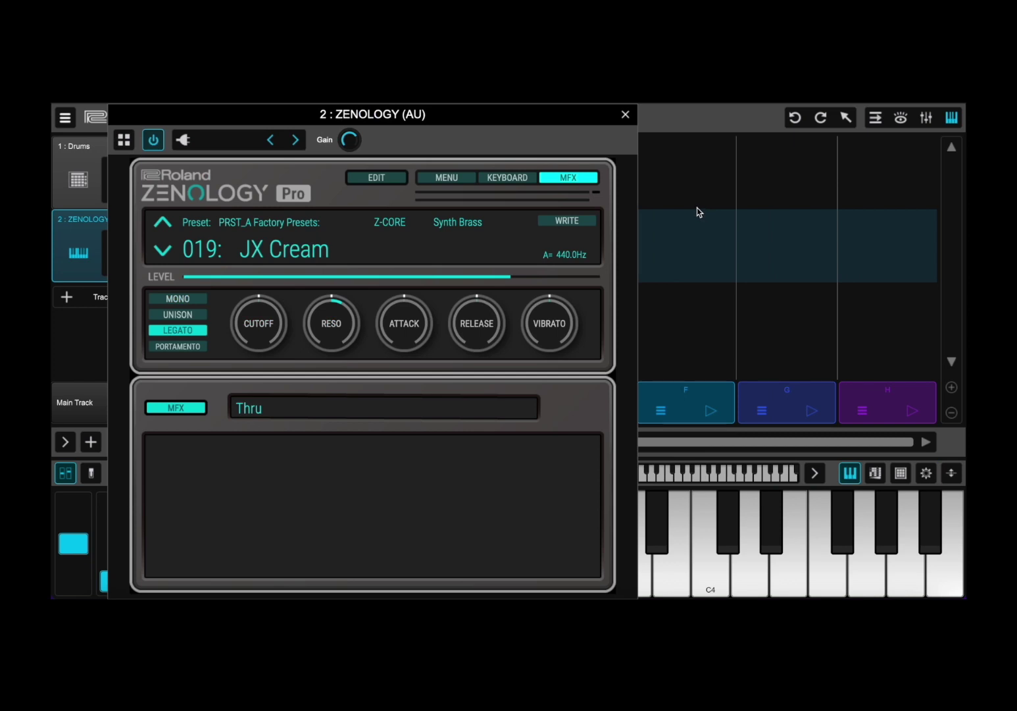
Switch the MFX button off to close the effects panel
click(568, 183)
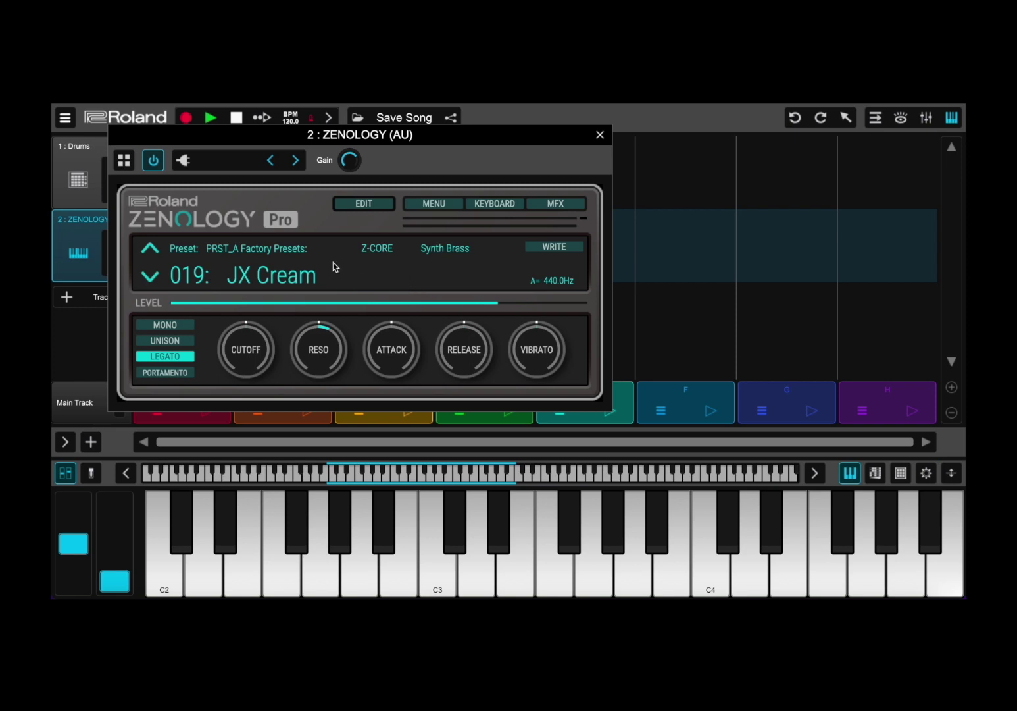
Step to preset 018 Swing set PB, back to 019 JX Cream, then open the preset browser
click(152, 250)
click(149, 276)
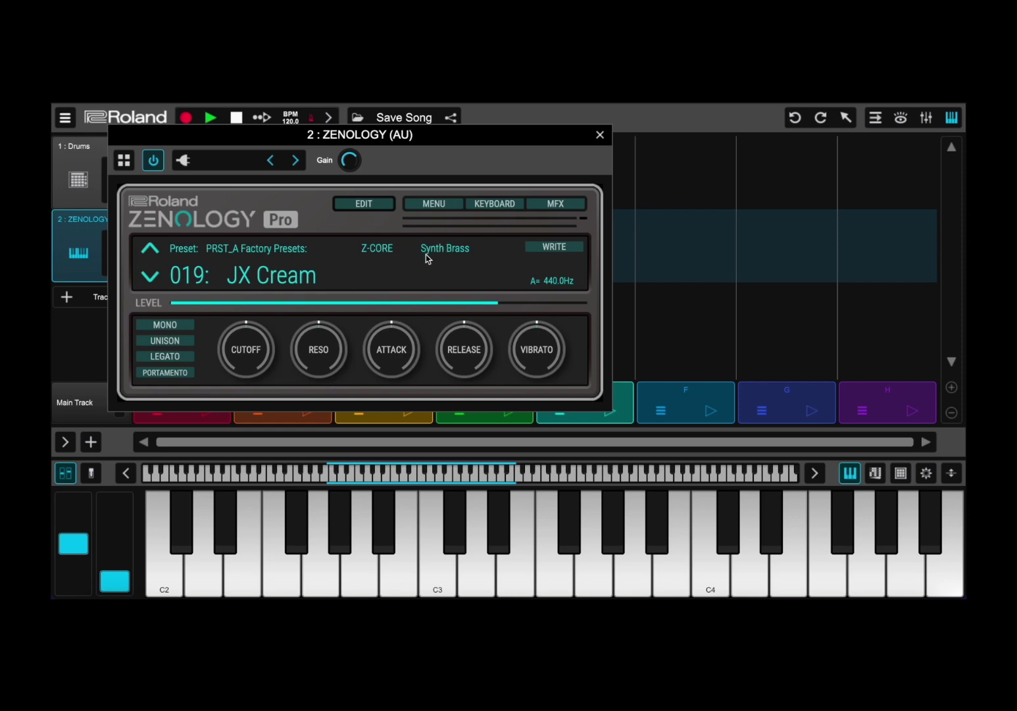
click(272, 282)
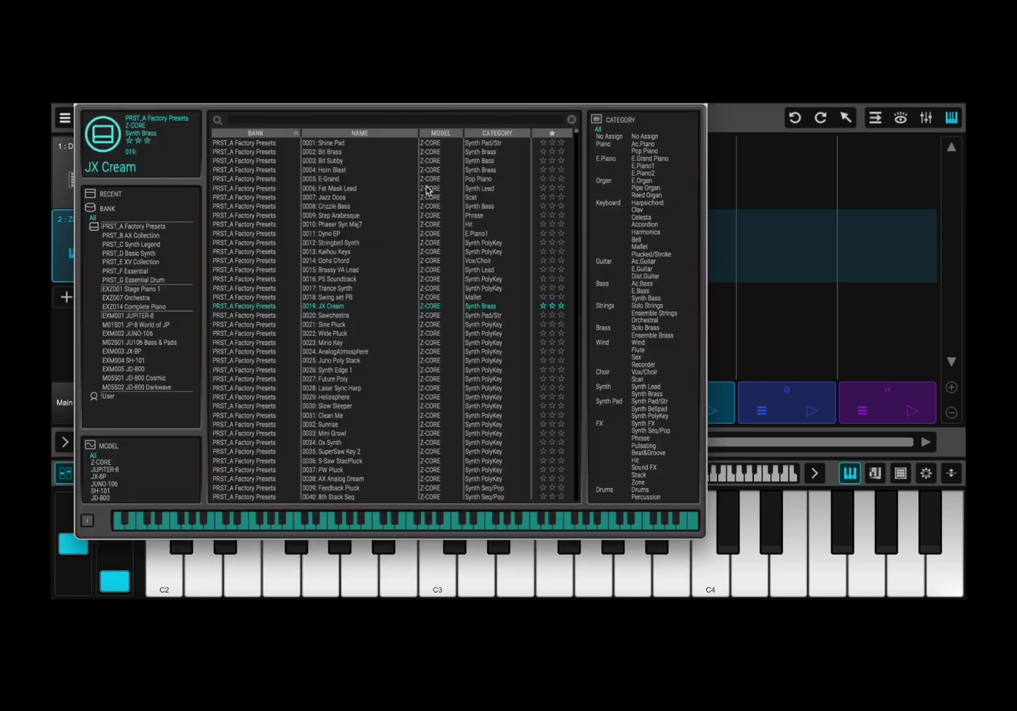
Close the preset browser to return to the 019: JX Cream main panel
click(86, 106)
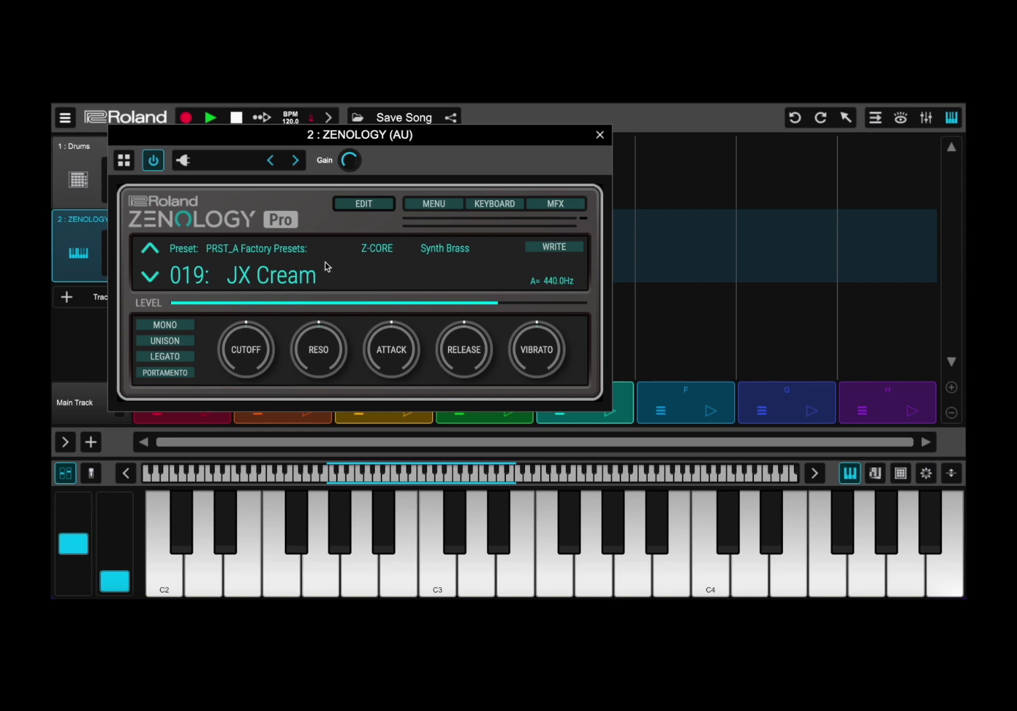
Set LEVEL to 106, toggle Mono on, and dismiss the Learn/Forget MIDI CC menu
drag(324, 301, 542, 305)
click(188, 321)
drag(214, 307, 311, 294)
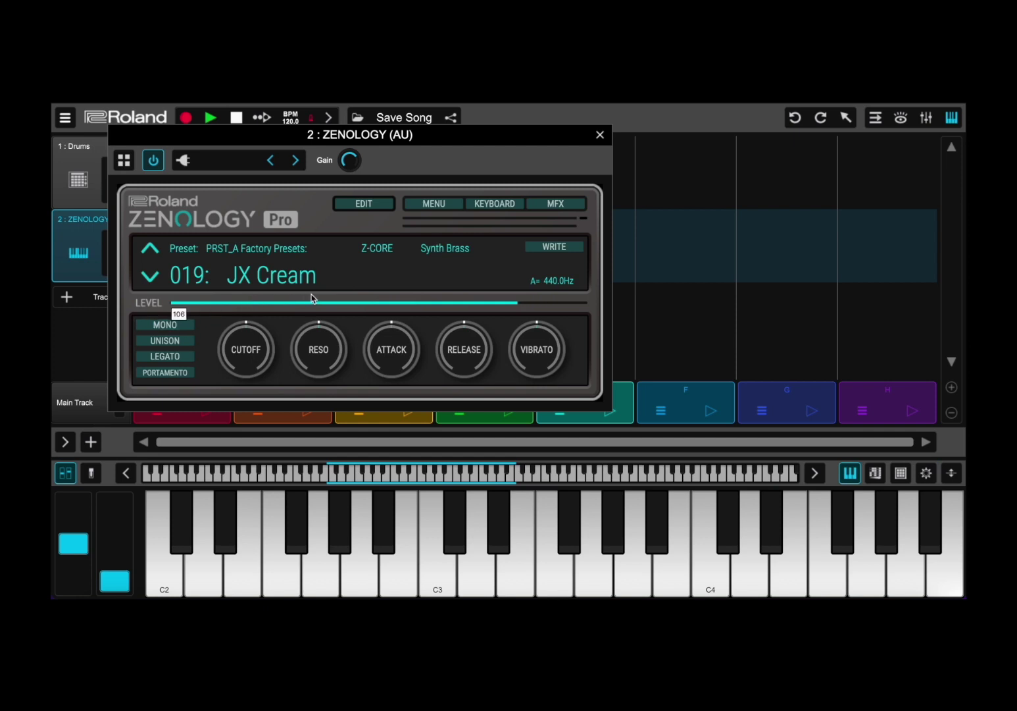
right_click(343, 308)
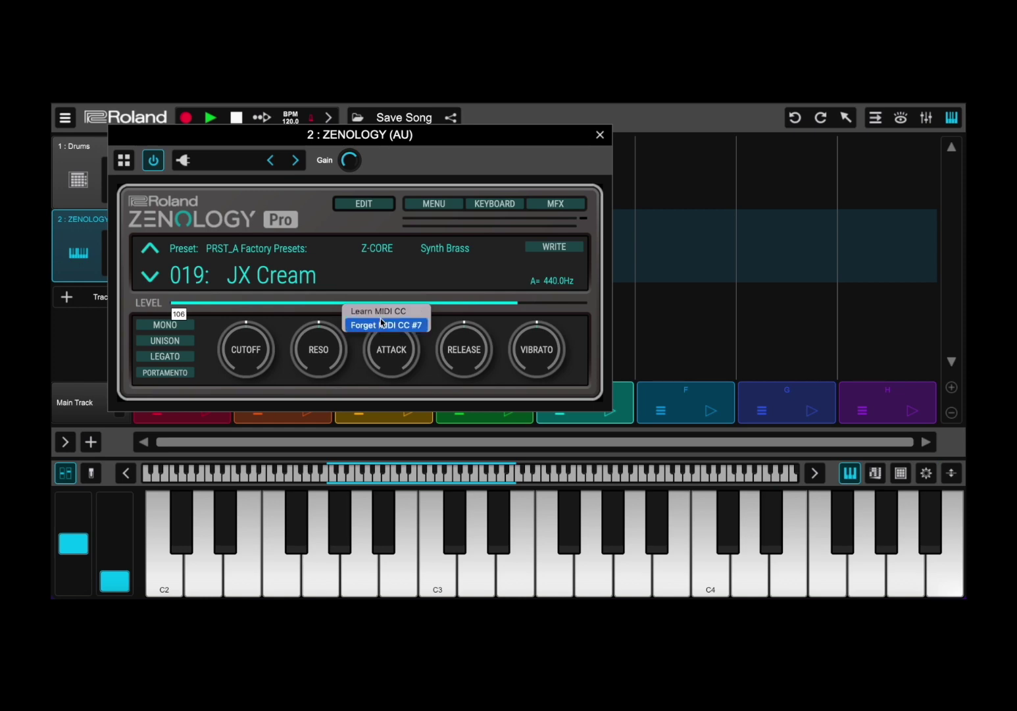
click(311, 302)
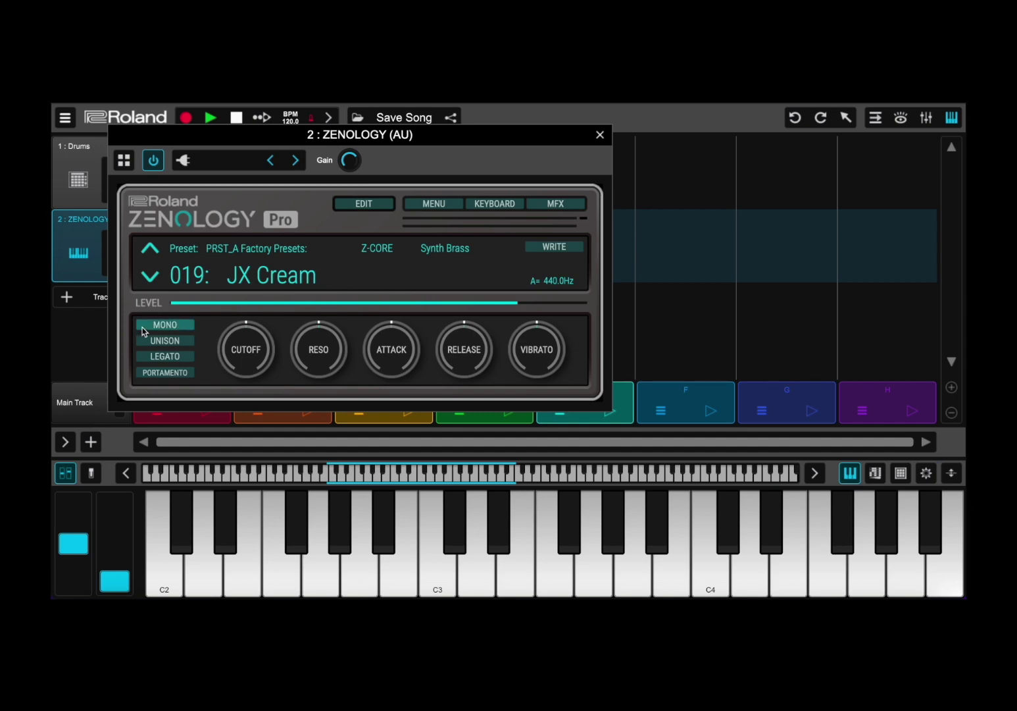
click(173, 355)
click(170, 326)
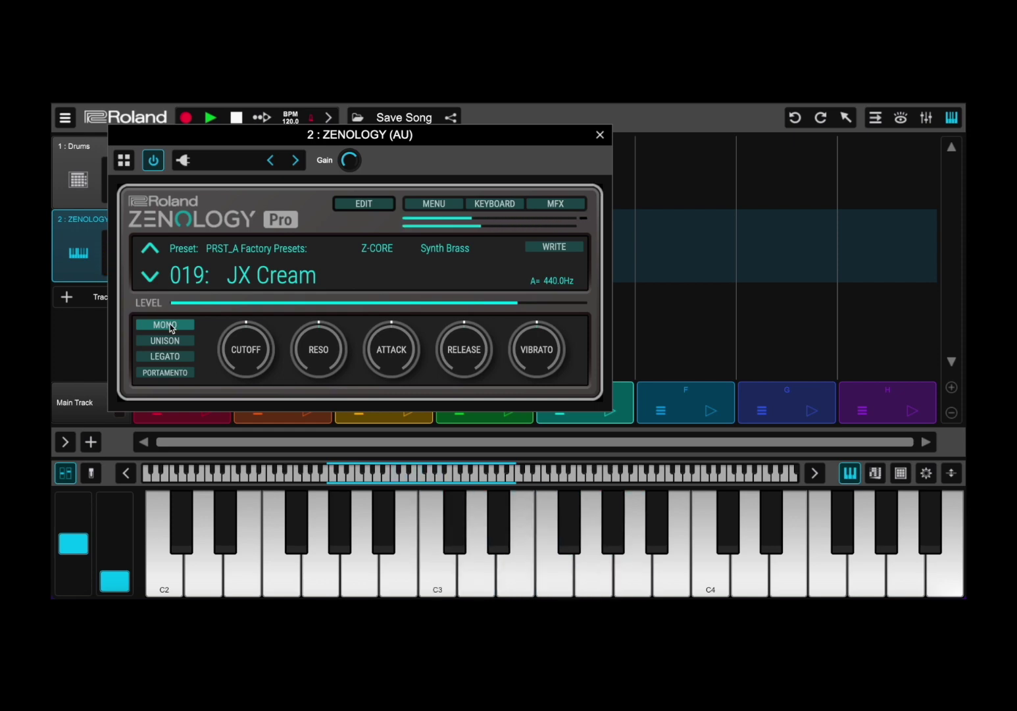
click(170, 326)
click(171, 327)
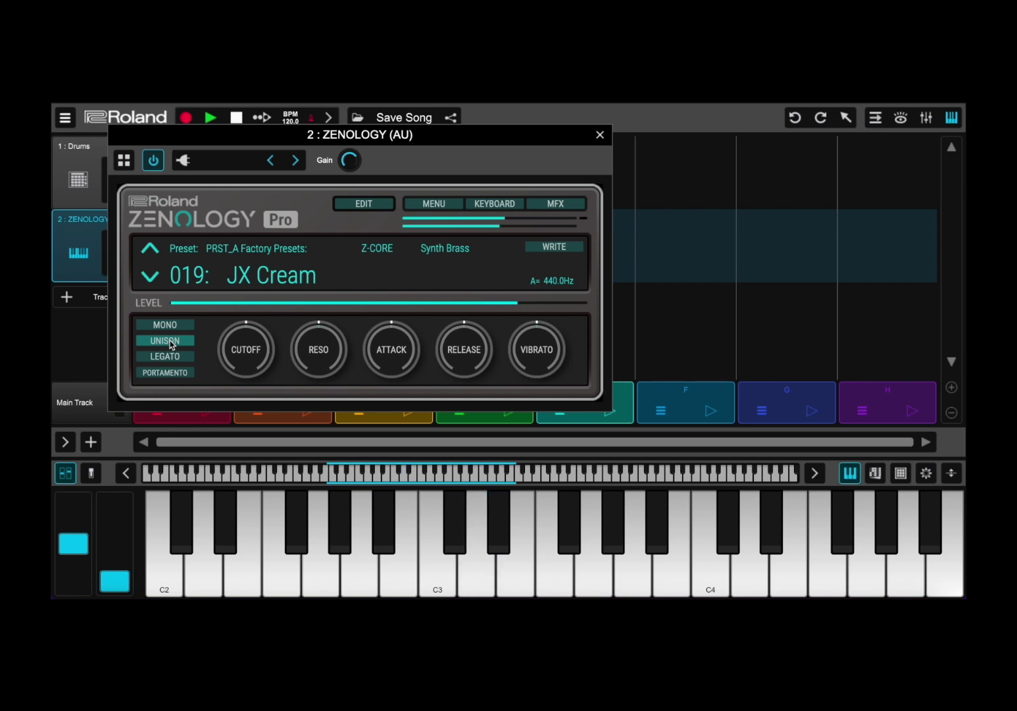
click(166, 340)
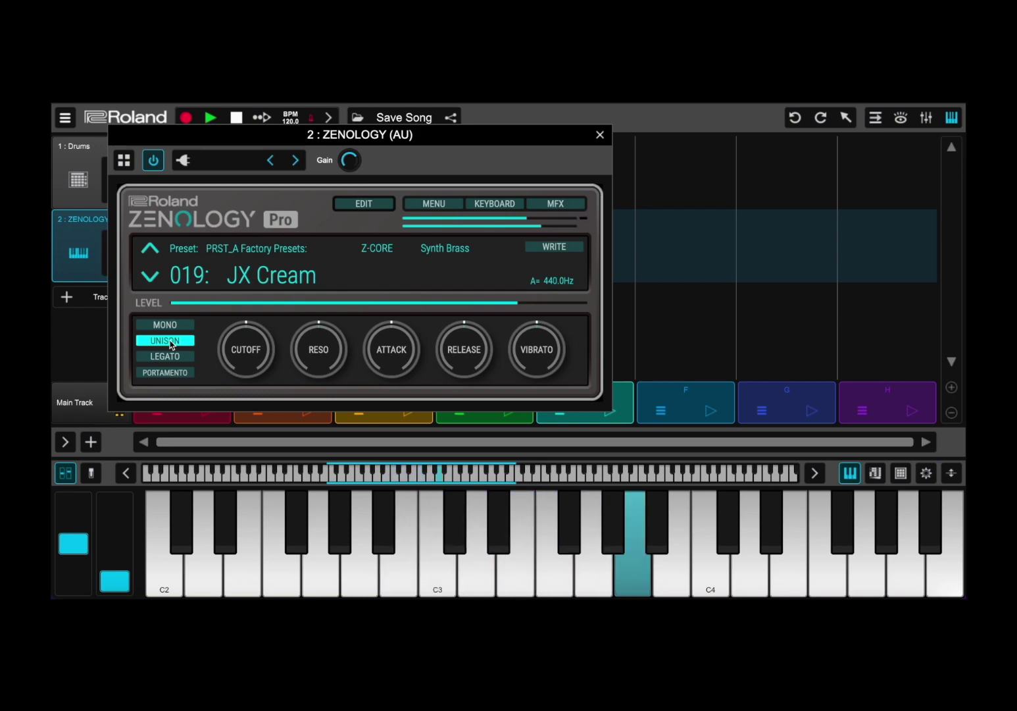
click(169, 343)
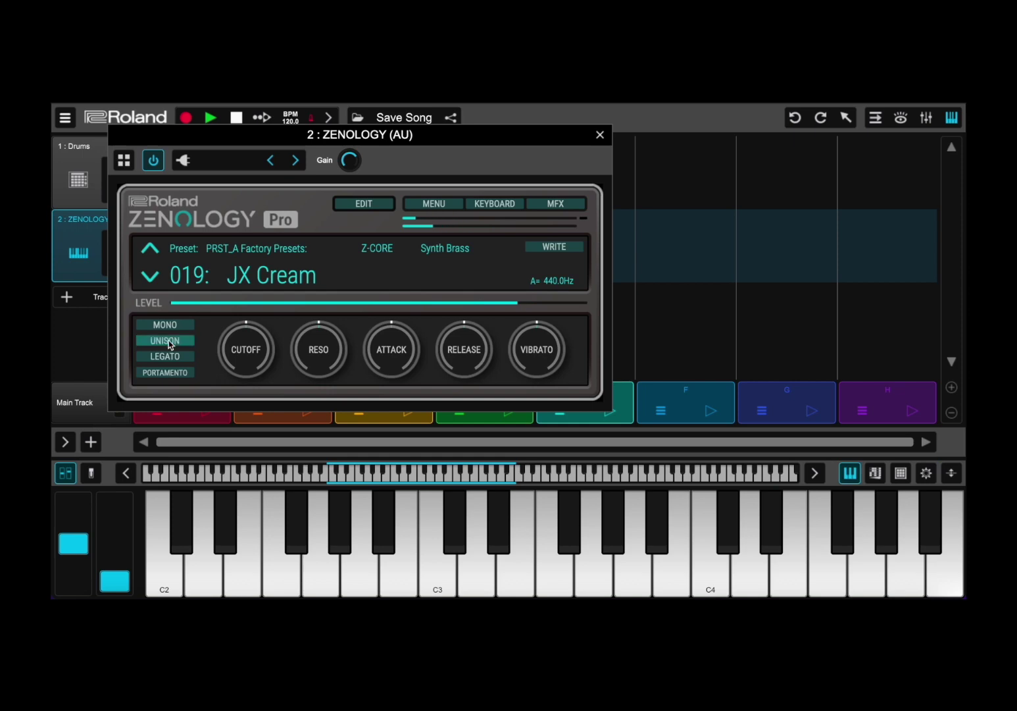
Try Legato and Mono, then leave both off with Portamento switched on
click(166, 359)
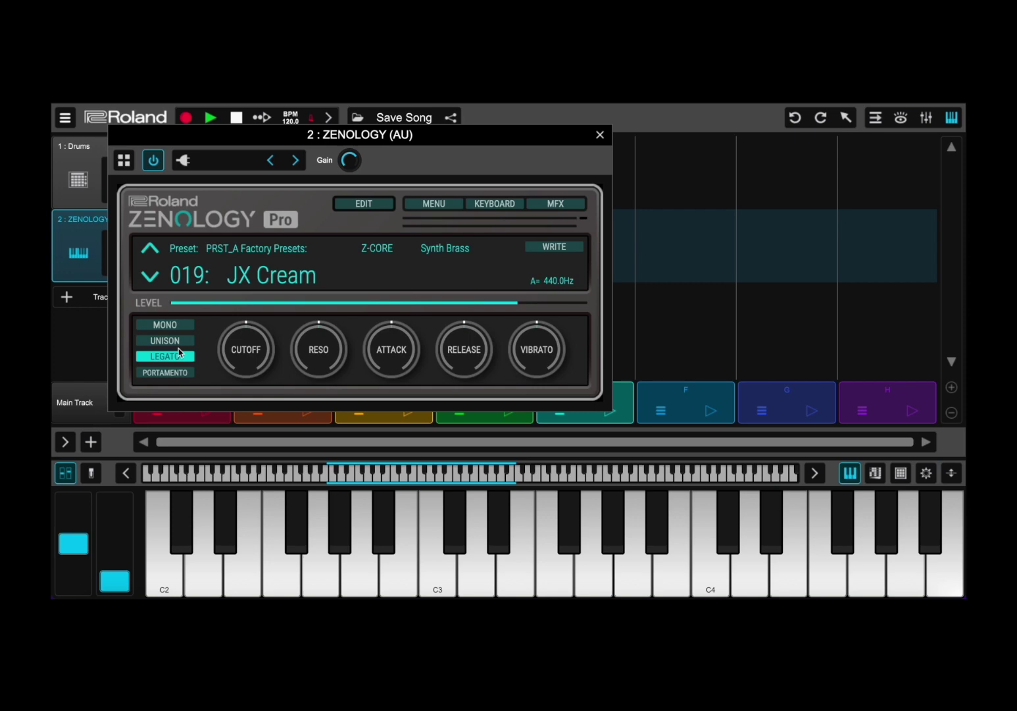
click(169, 325)
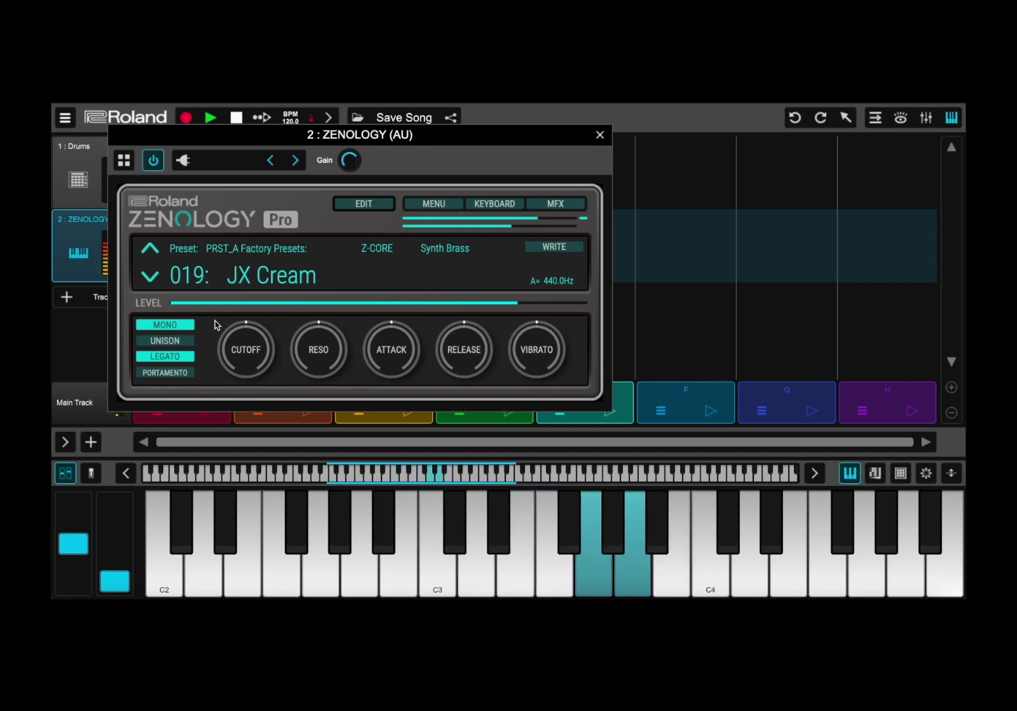
click(190, 357)
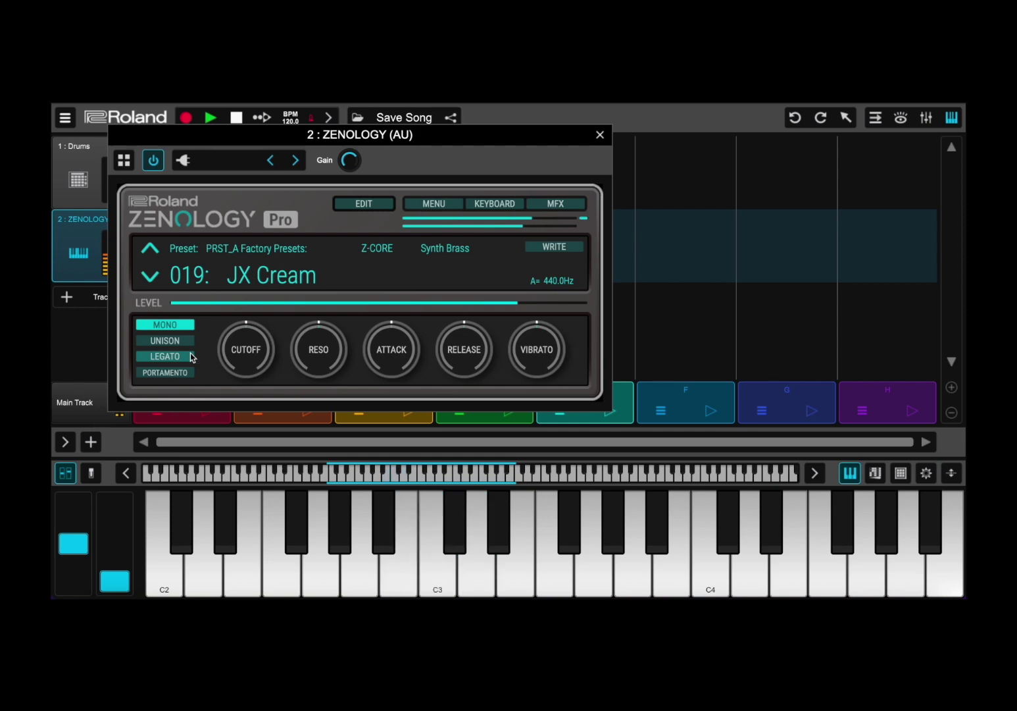
click(163, 327)
click(167, 373)
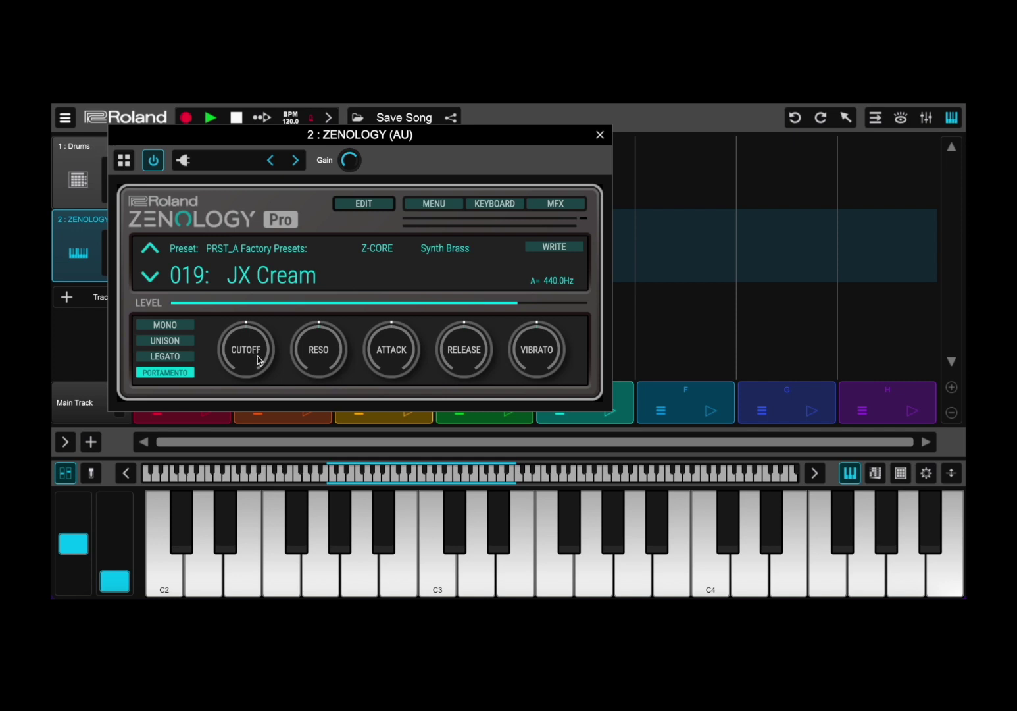
Audition cutoff and resonance changes, then bring the cutoff back to about zero
mouse_move(257, 353)
mouse_down()
mouse_move(259, 331)
mouse_move(241, 406)
mouse_move(267, 286)
mouse_move(246, 284)
mouse_move(244, 359)
mouse_move(248, 338)
mouse_up()
drag(323, 349, 306, 299)
drag(254, 342, 263, 319)
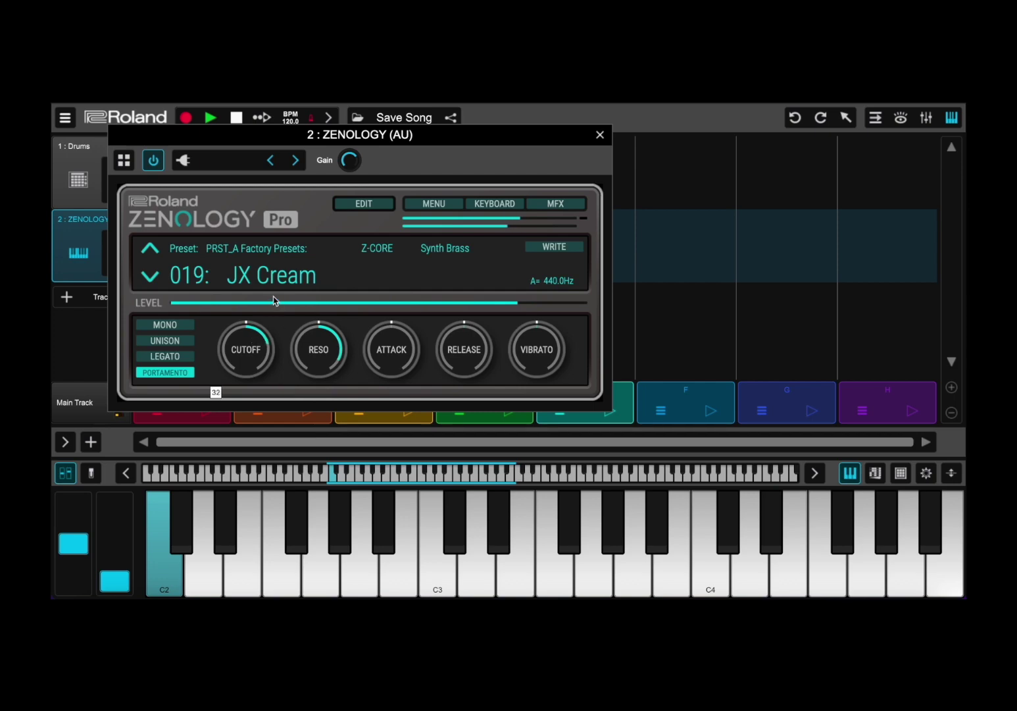
drag(329, 324, 311, 384)
scroll(261, 342, up, 5)
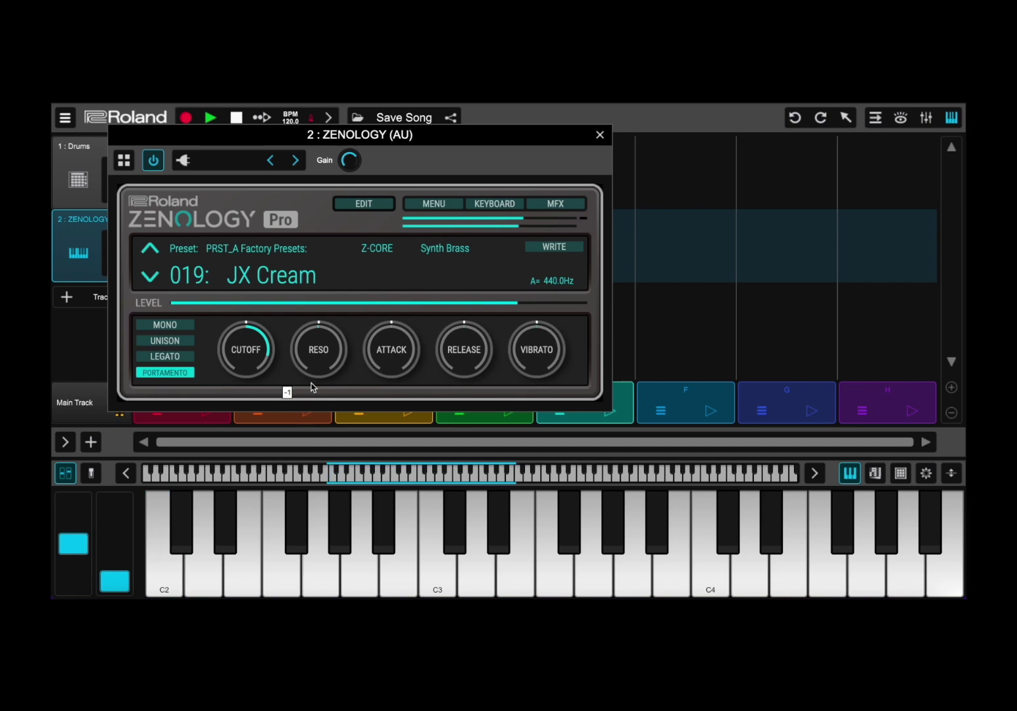
click(252, 335)
drag(250, 335, 235, 385)
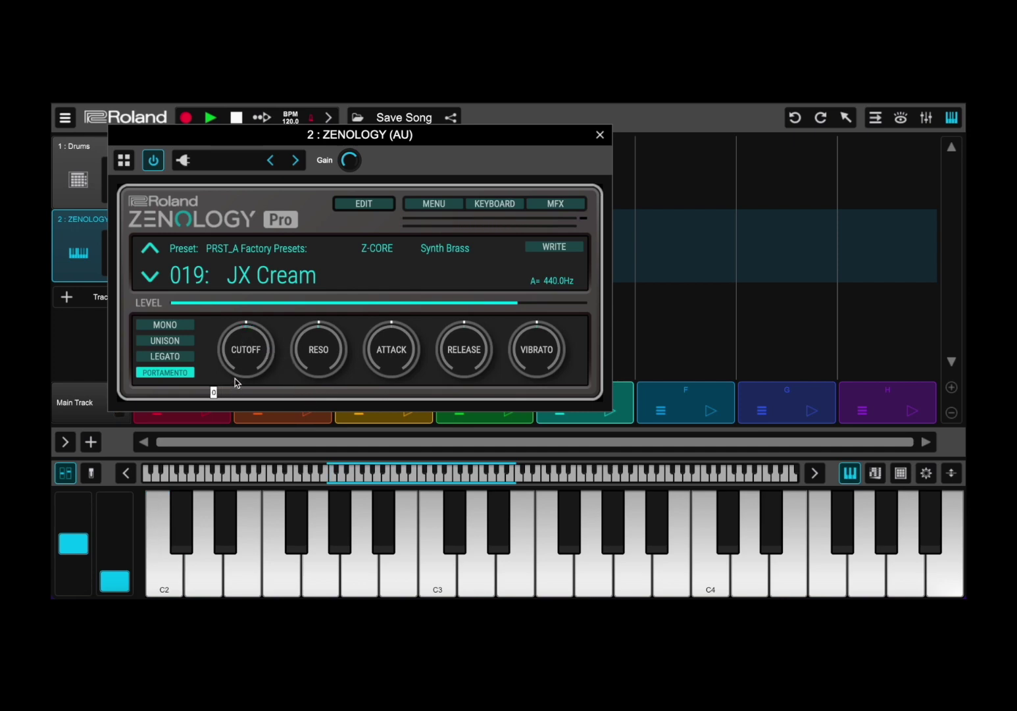
Try a slightly longer attack, return it near zero, and raise the release to 14
click(318, 345)
click(388, 347)
drag(392, 343, 395, 337)
drag(395, 336, 392, 359)
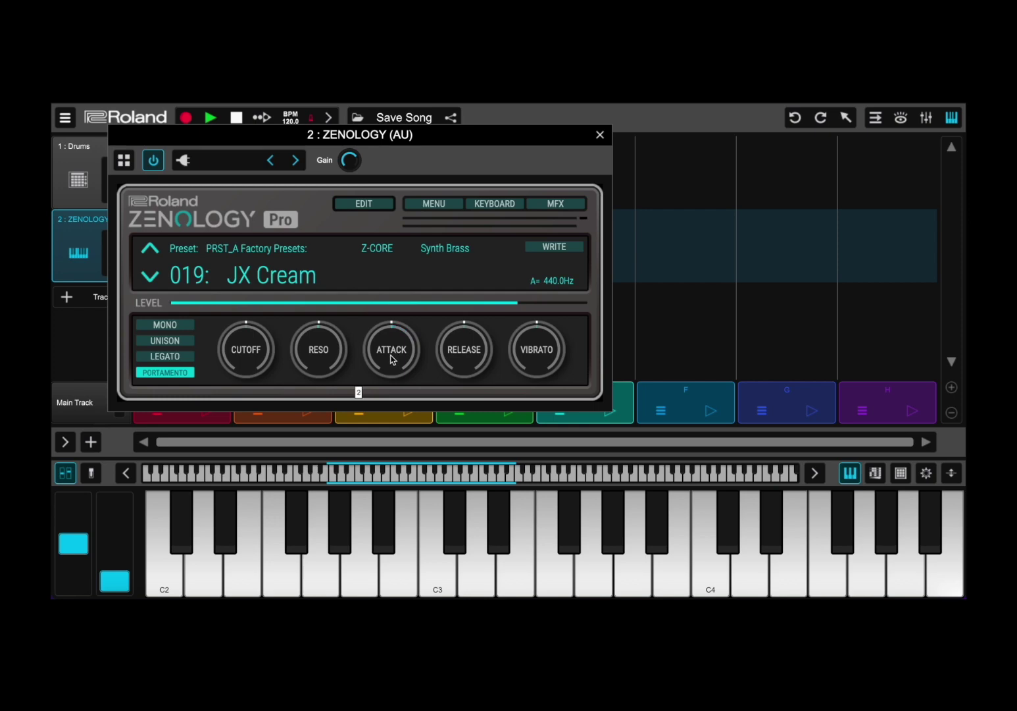
click(462, 357)
drag(462, 358, 461, 342)
Switch Portamento off and push Release up to 30, then back down to 0
click(182, 373)
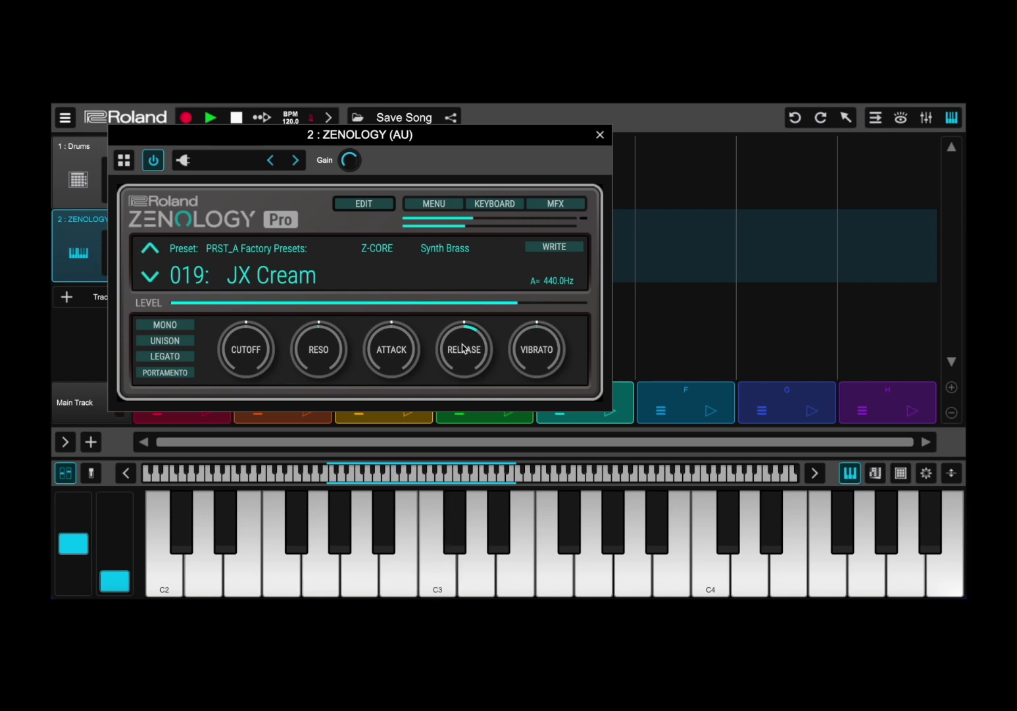
drag(463, 347, 466, 332)
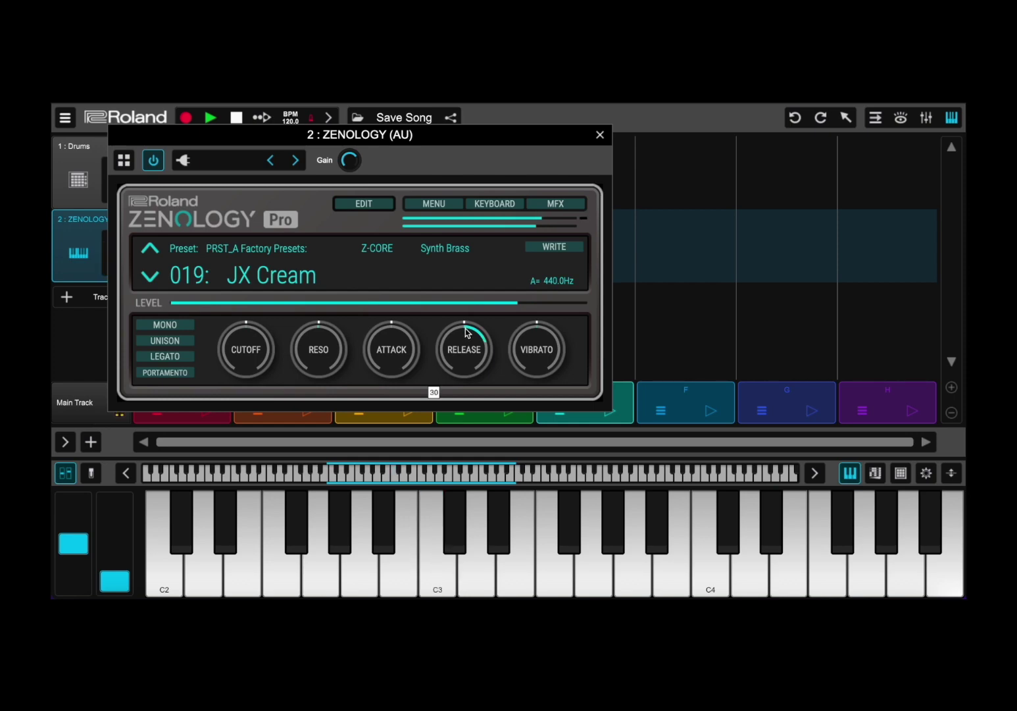
drag(466, 334, 463, 368)
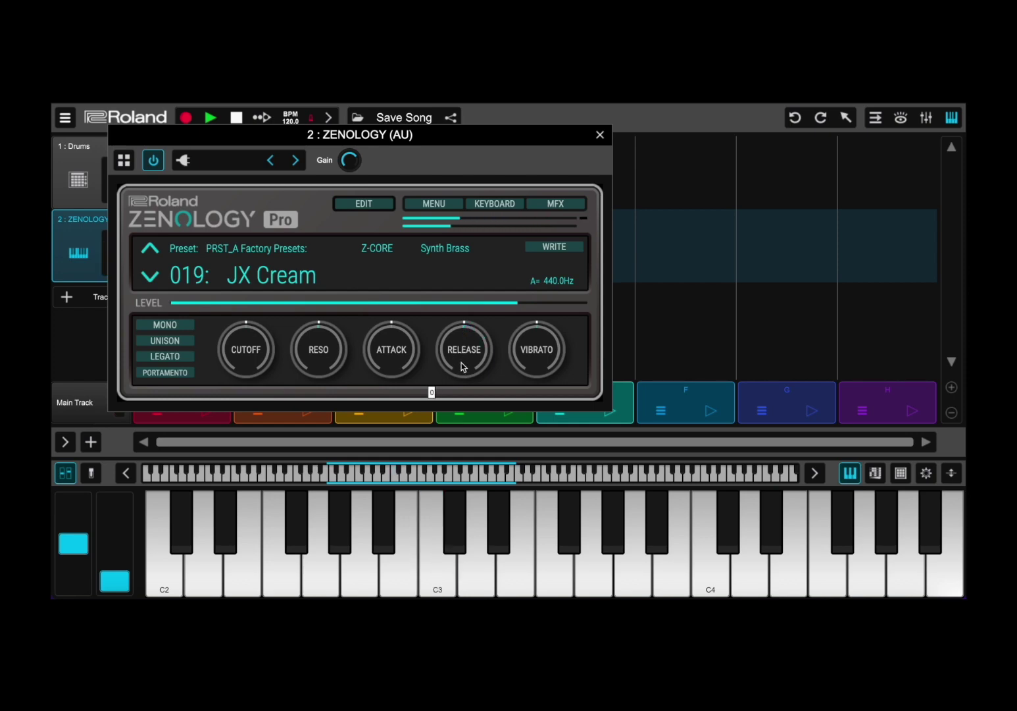
Inspect the VIBRATO knob's Learn/Forget MIDI CC options, then raise VIBRATO to 63
right_click(539, 340)
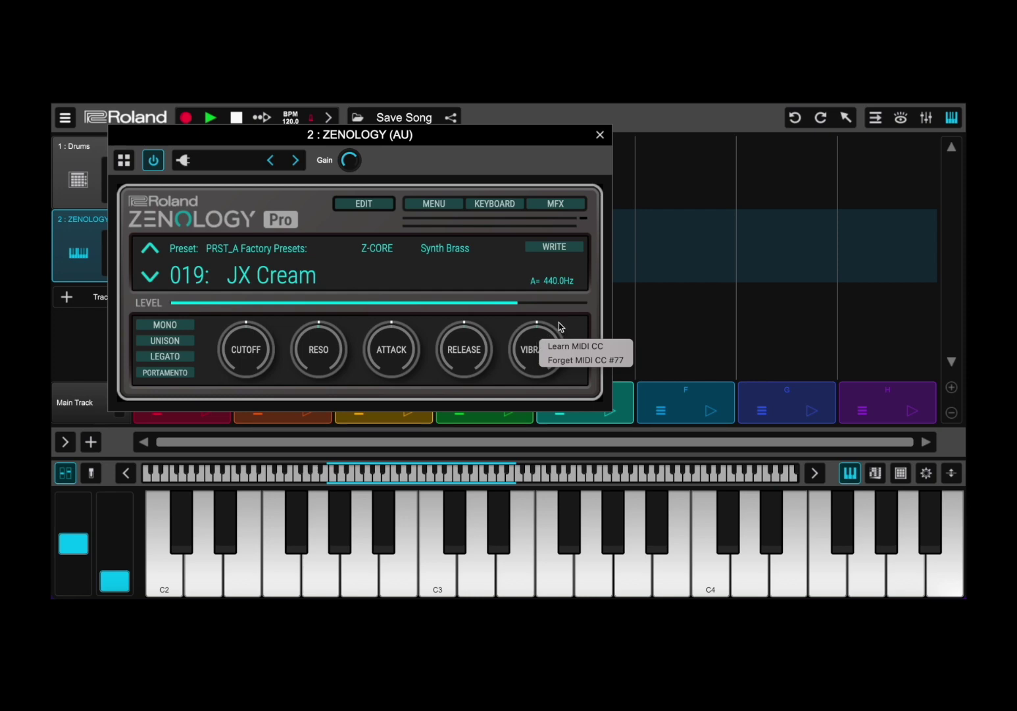
click(559, 327)
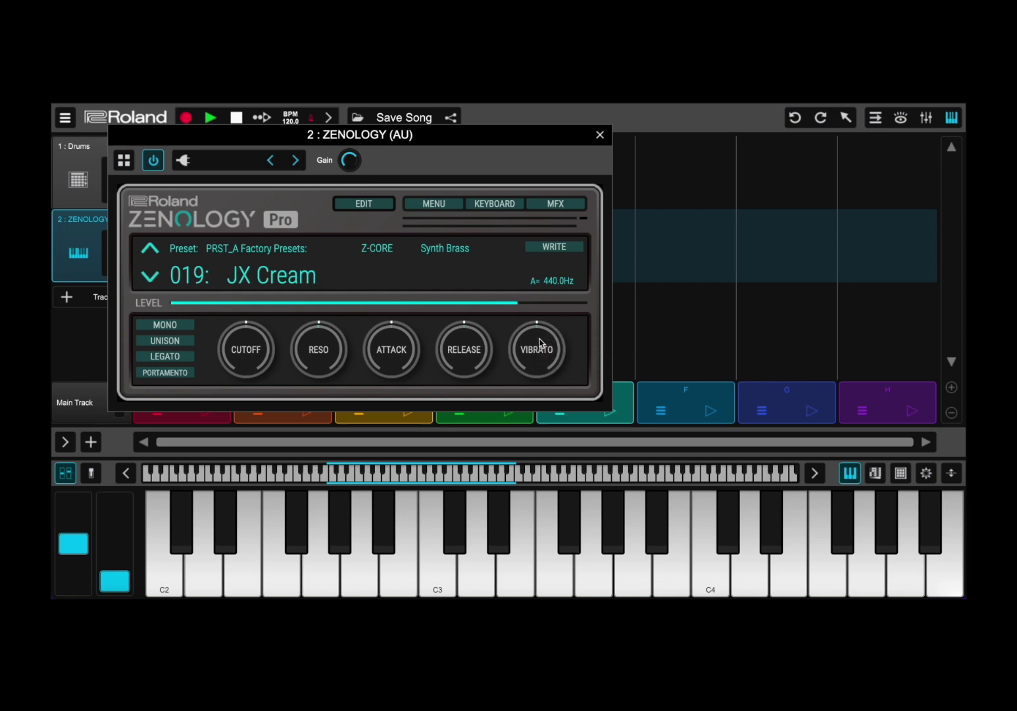
drag(535, 347, 537, 275)
click(373, 206)
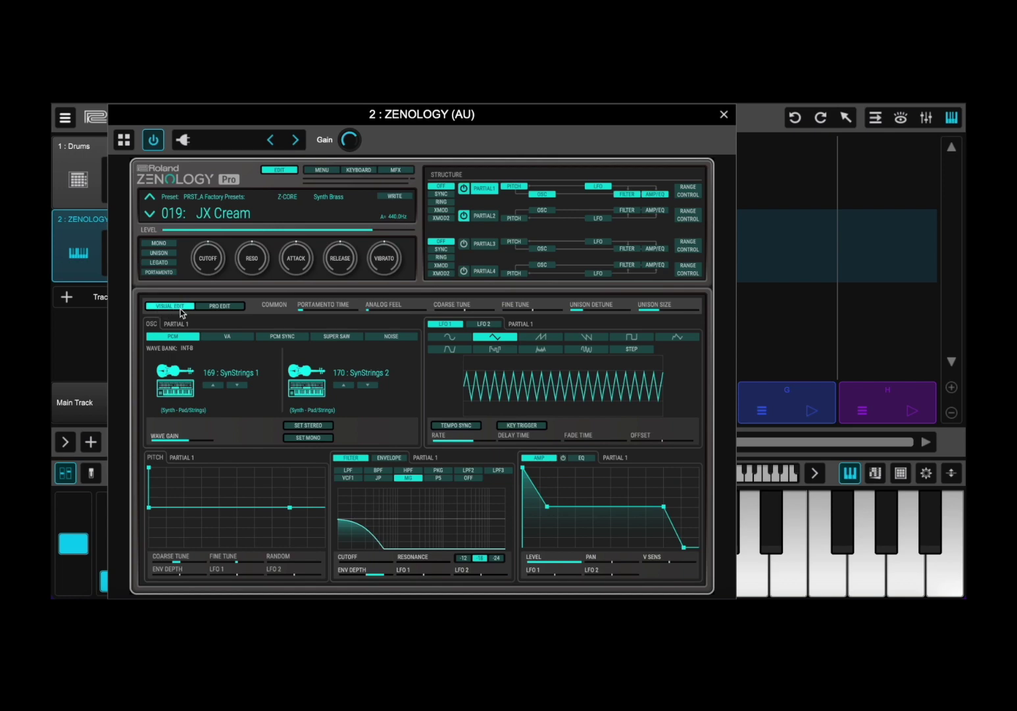
click(219, 308)
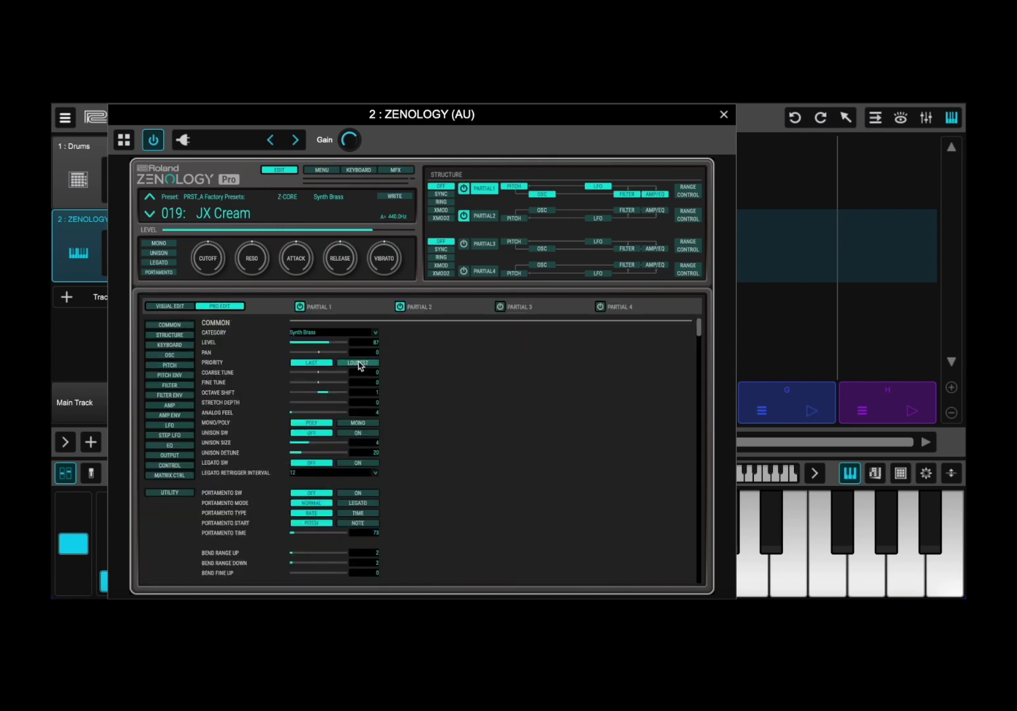
click(178, 307)
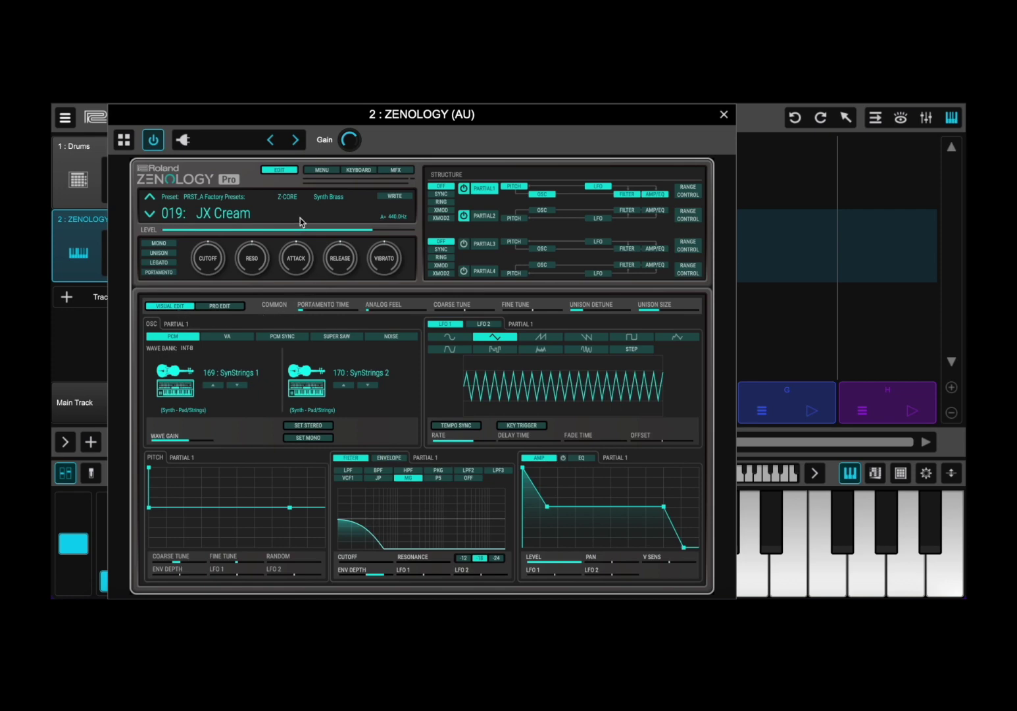
click(283, 171)
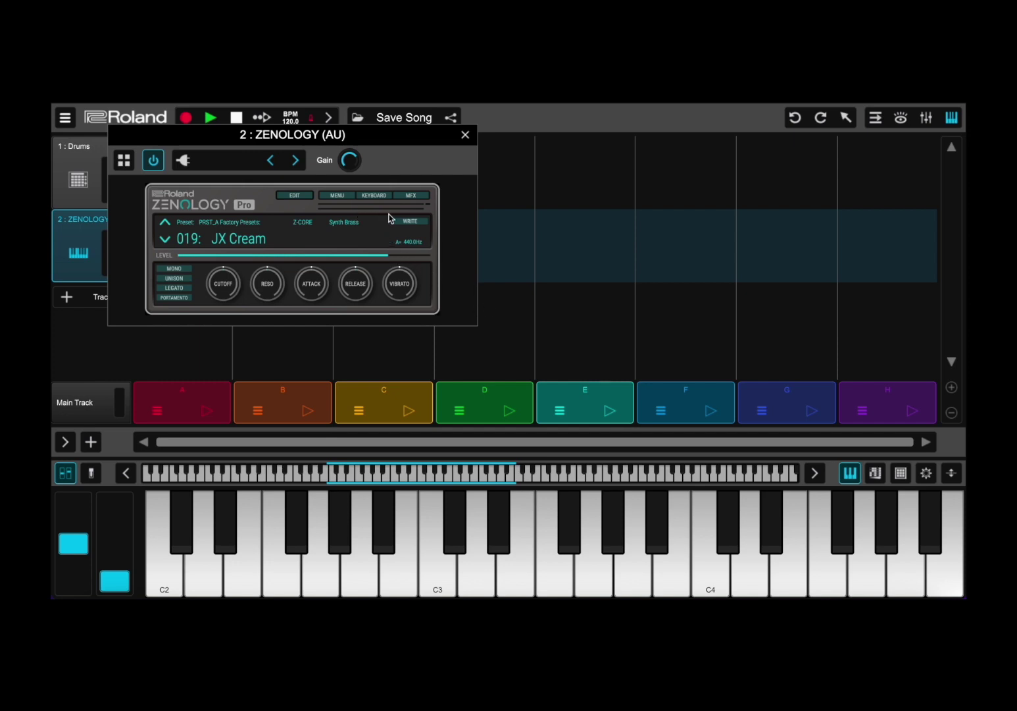
Show the MFX panel (set to Thru) and zoom the plugin interface to 176%
click(415, 197)
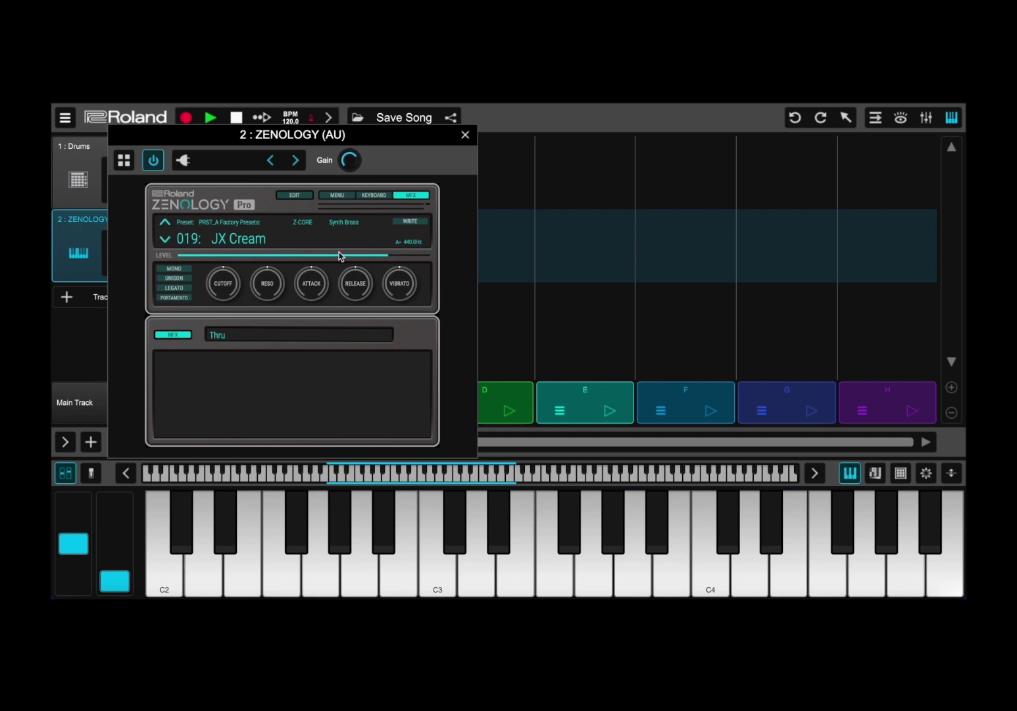
click(339, 196)
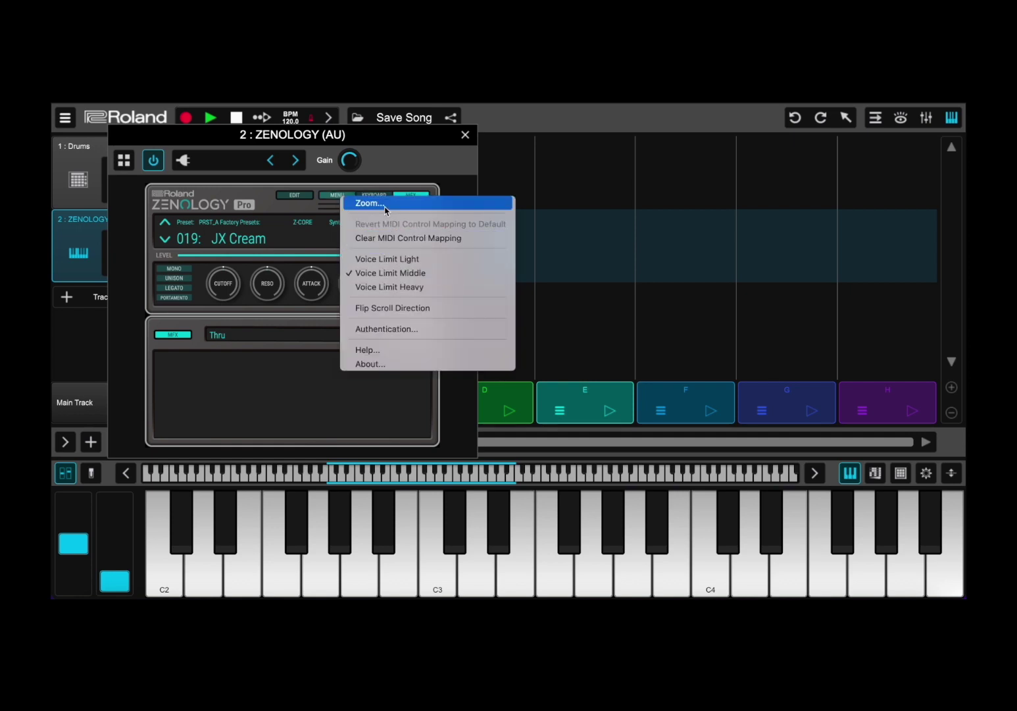
click(386, 204)
drag(407, 320, 410, 357)
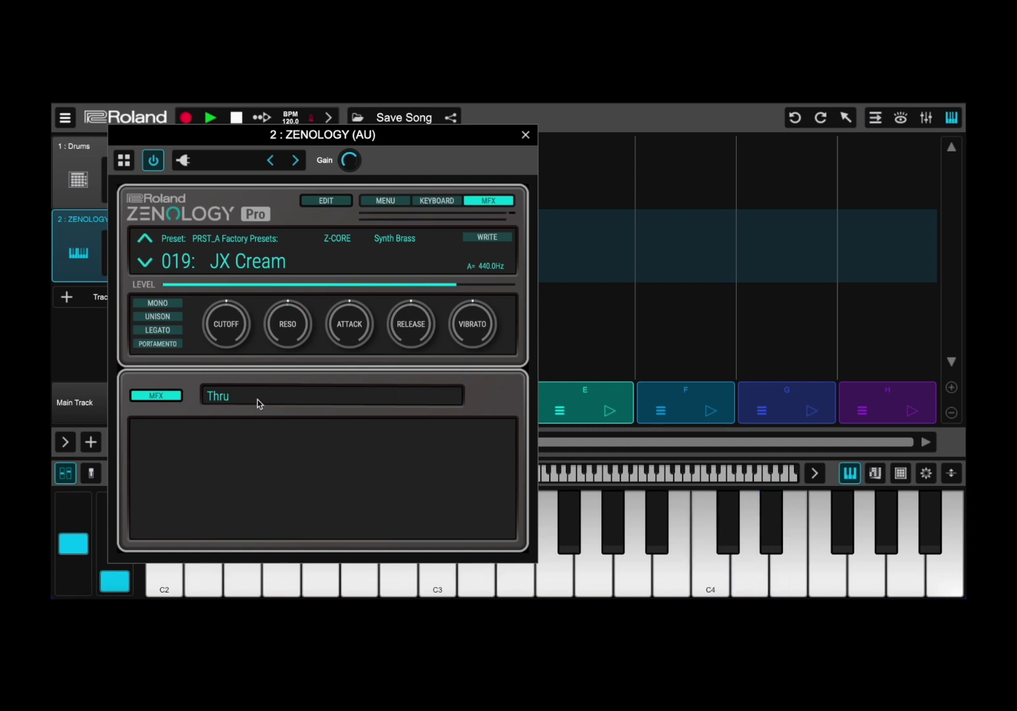
Replace Thru with the CHORUS > JUNO-106 Chorus effect and set its mode to JX II
click(237, 397)
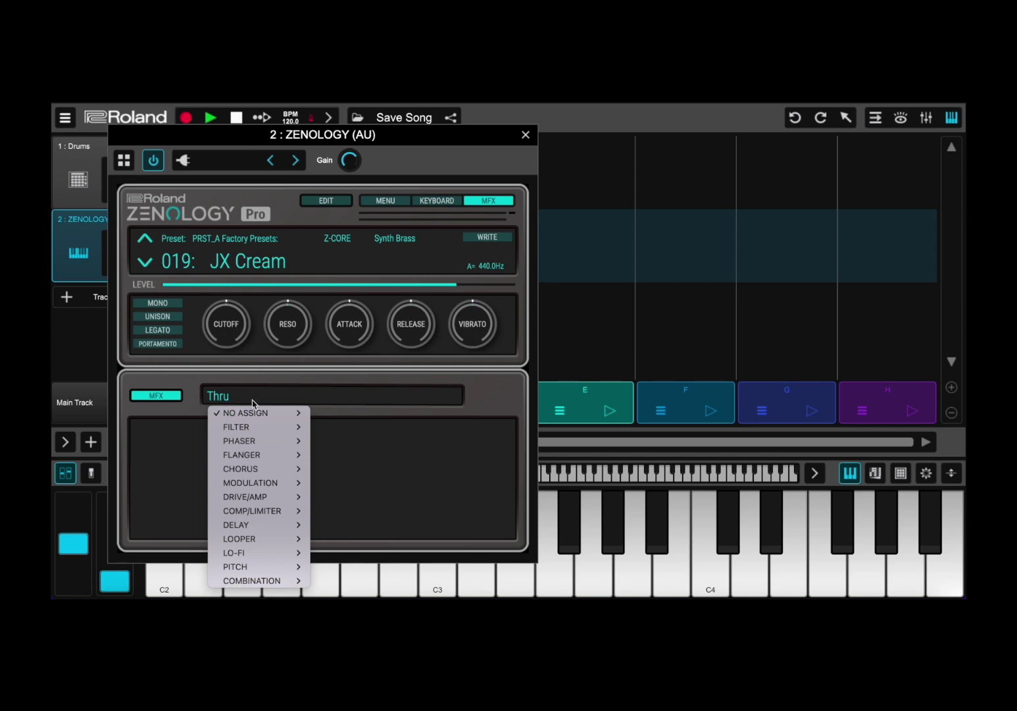
mouse_move(275, 441)
mouse_move(275, 468)
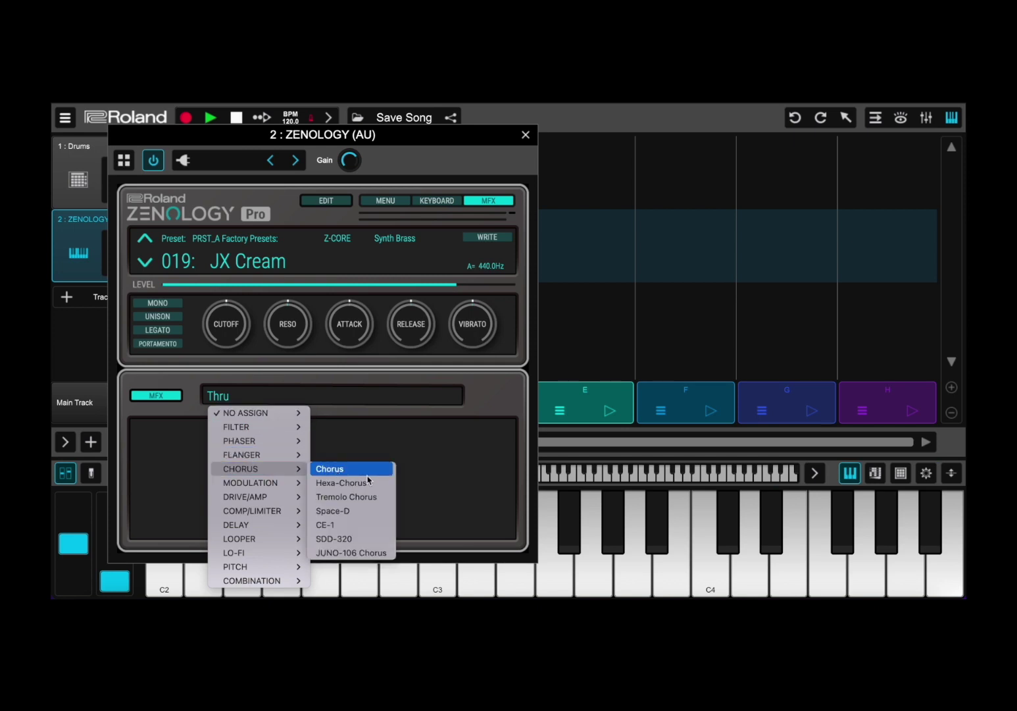
click(366, 554)
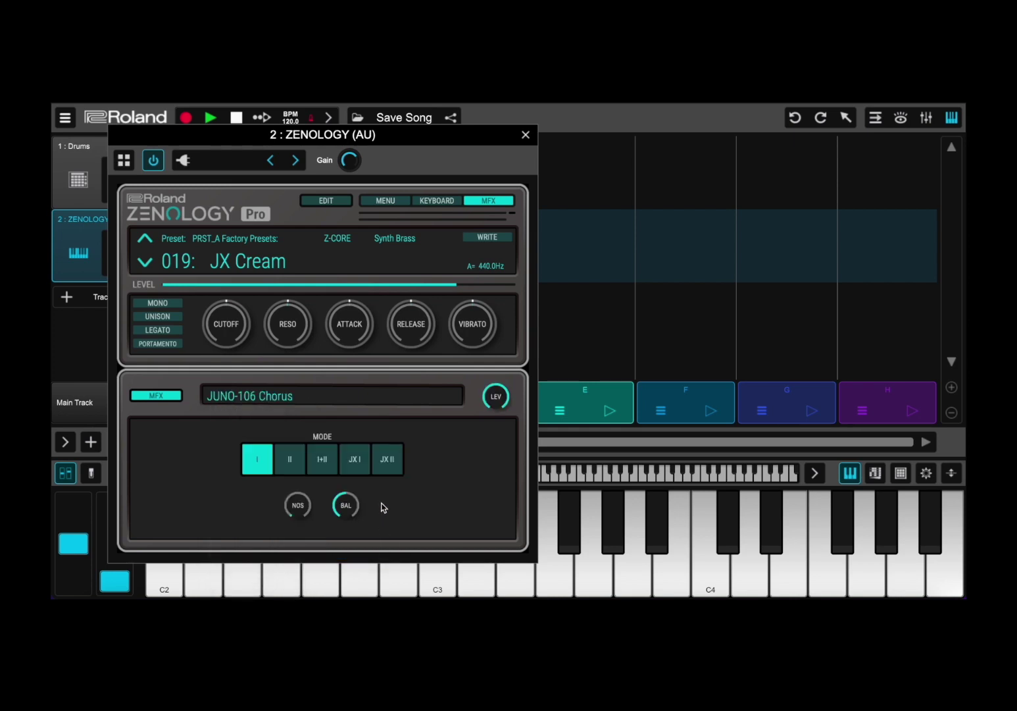
click(387, 460)
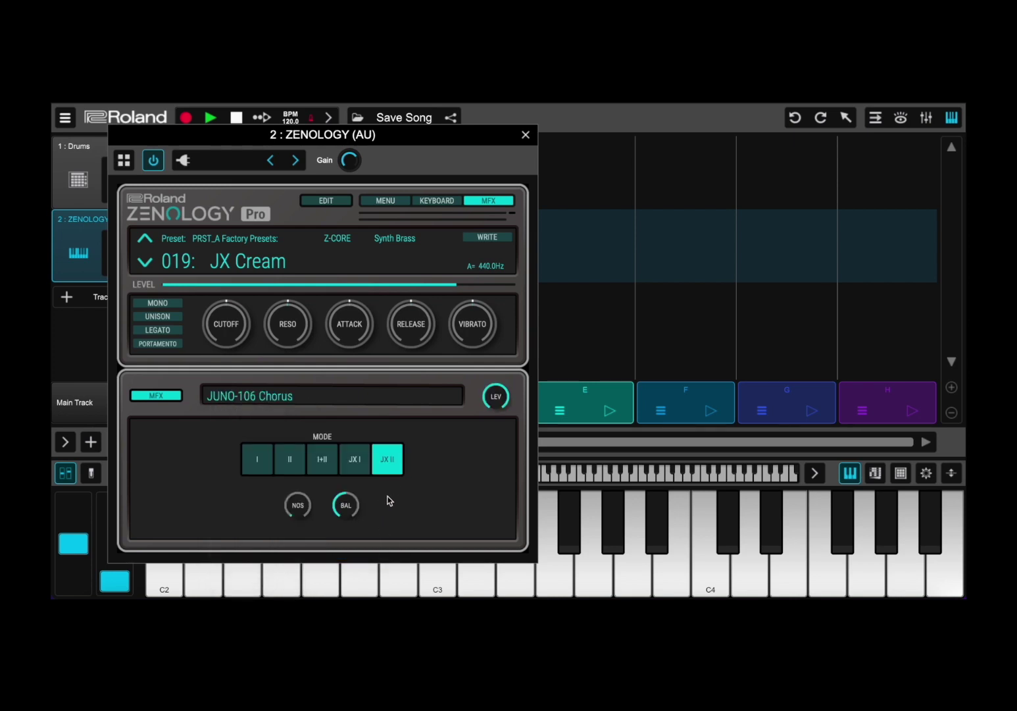
click(257, 459)
click(398, 460)
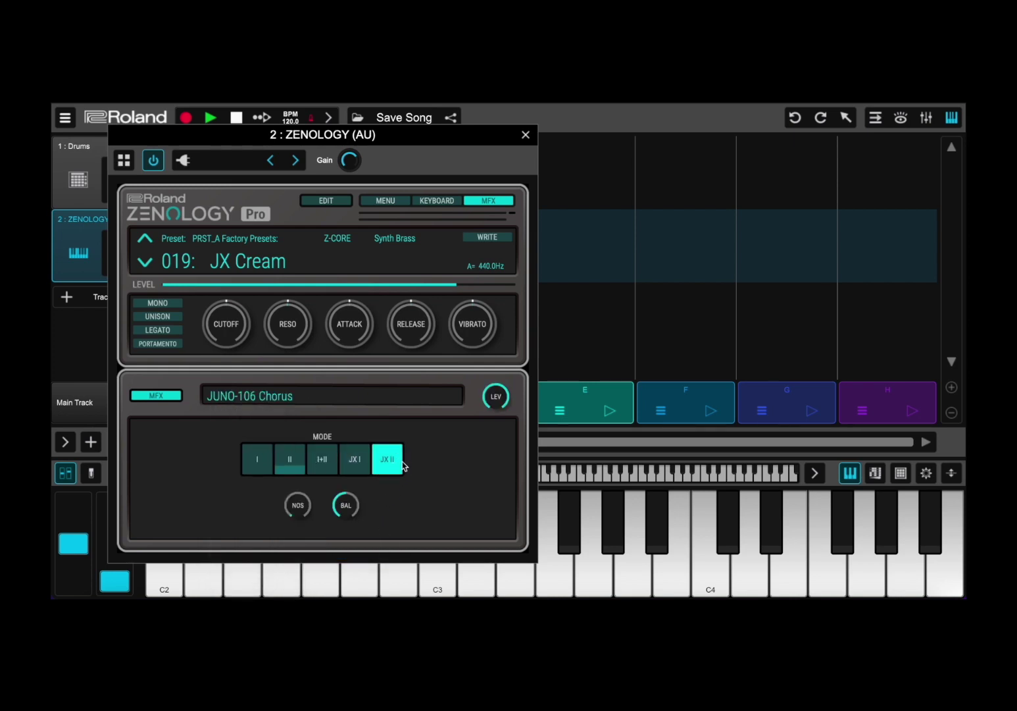